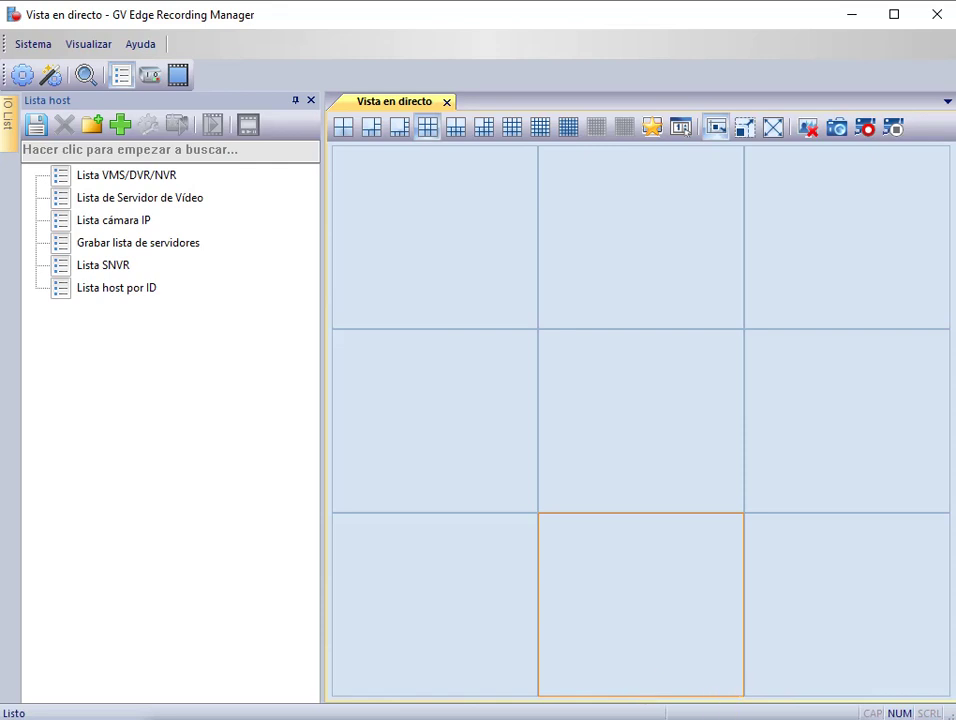
Step: Restart GV Edge Recording Manager and dismiss the completed host search message
{"action": "key", "text": "alt+F4"}
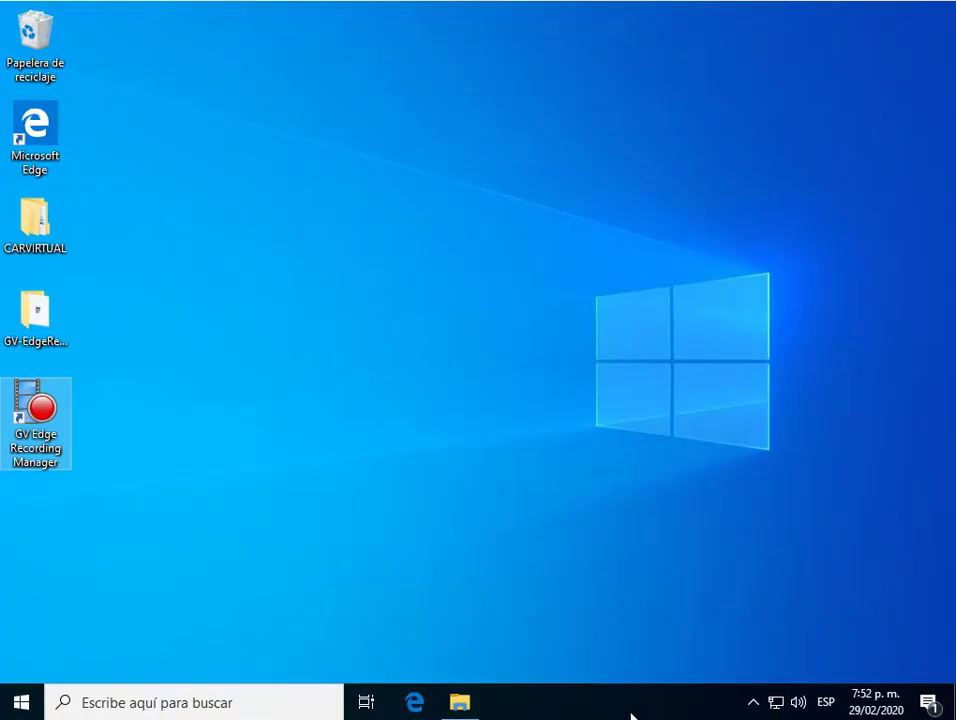
{"action": "double_click", "coordinate": [41, 418]}
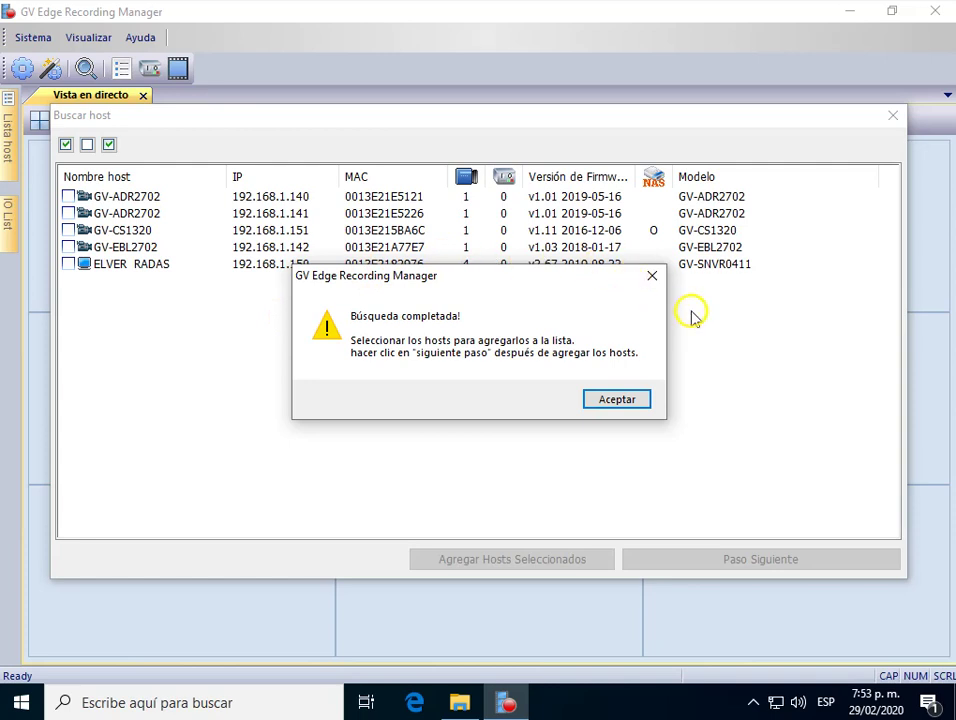
{"action": "left_click", "coordinate": [652, 277]}
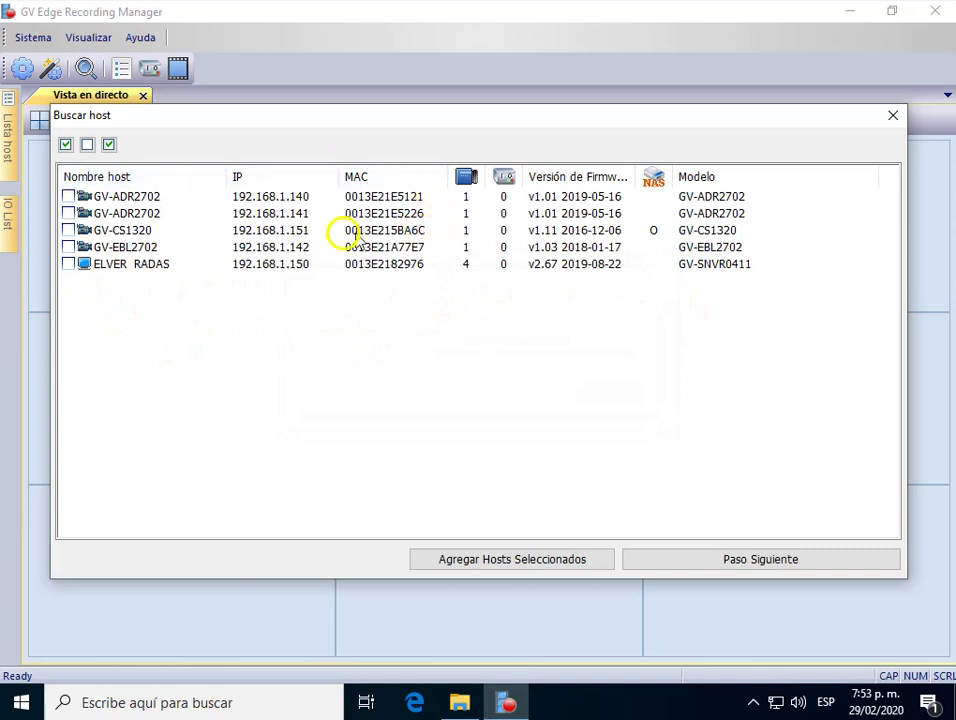
Step: View the credential prompts for the GV-SNVR0411 and GV-CS1320 hosts, cancel both, and close the host search
{"action": "left_click", "coordinate": [68, 264]}
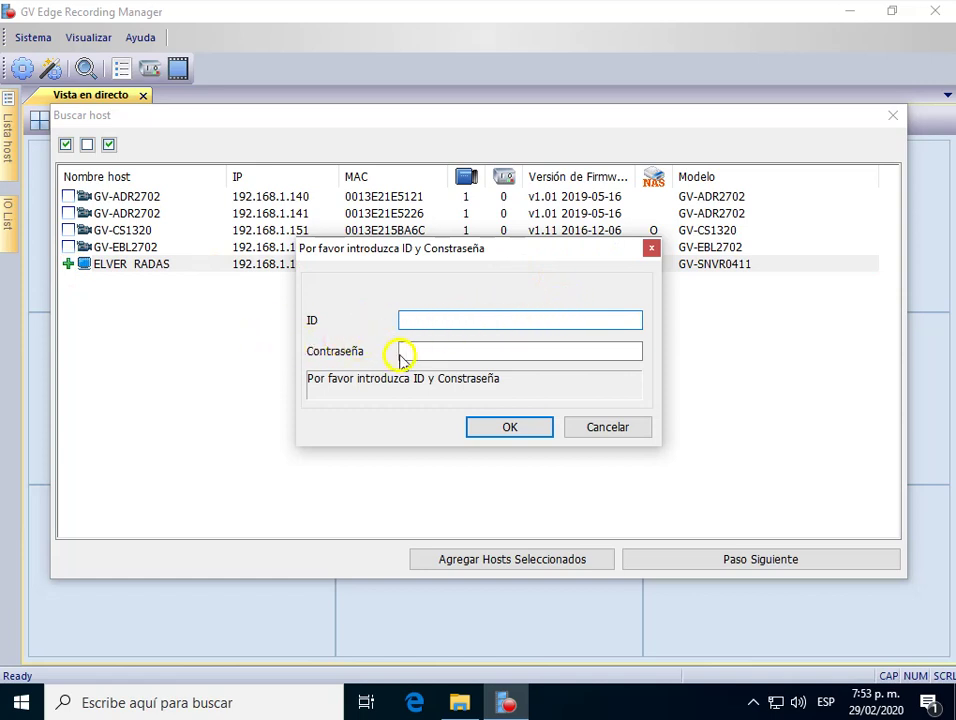
{"action": "left_click", "coordinate": [651, 248]}
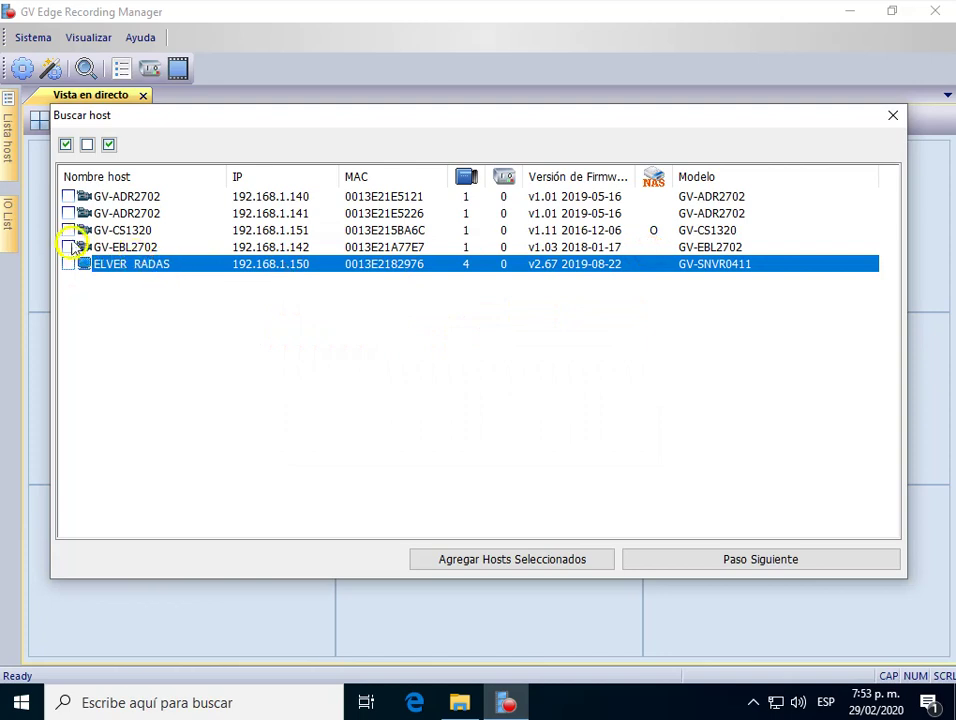
{"action": "left_click", "coordinate": [68, 231]}
{"action": "left_click", "coordinate": [652, 248]}
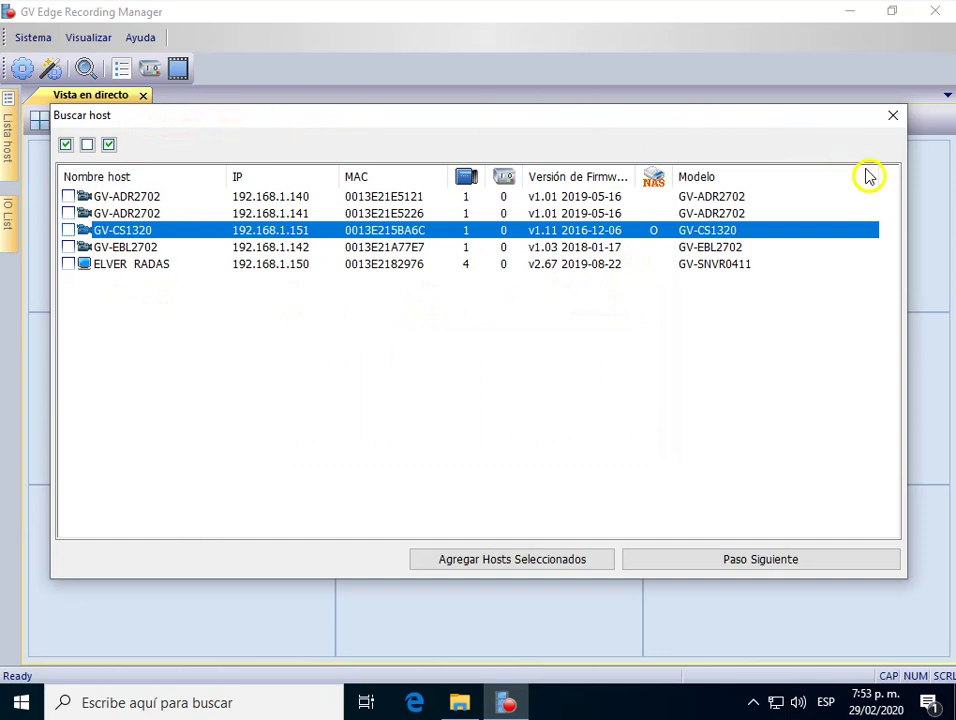
{"action": "left_click", "coordinate": [891, 116]}
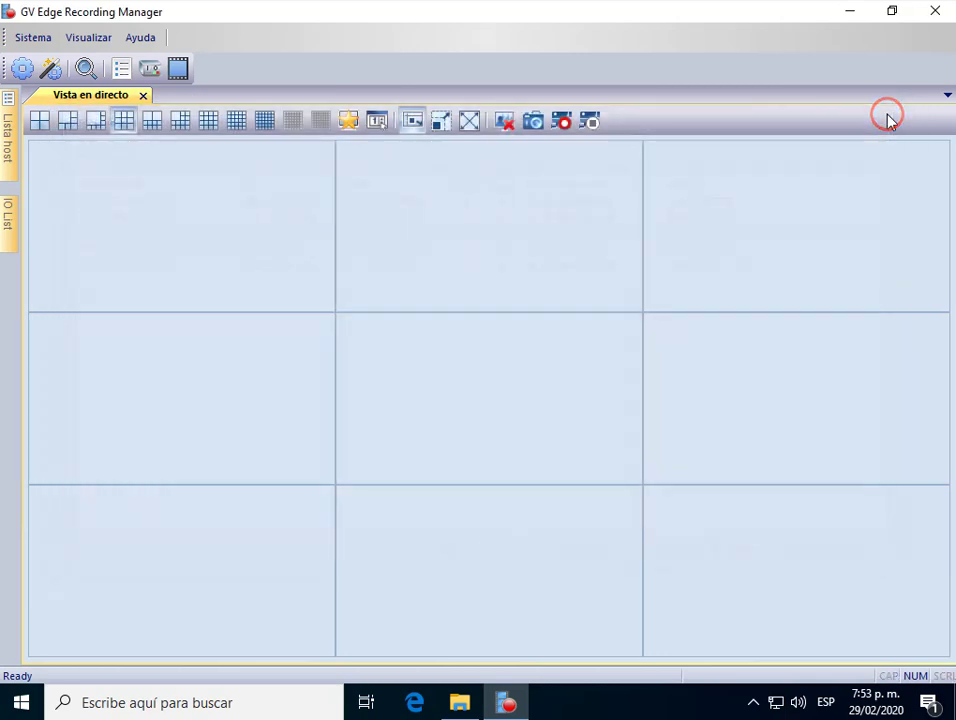
{"action": "left_click", "coordinate": [43, 203]}
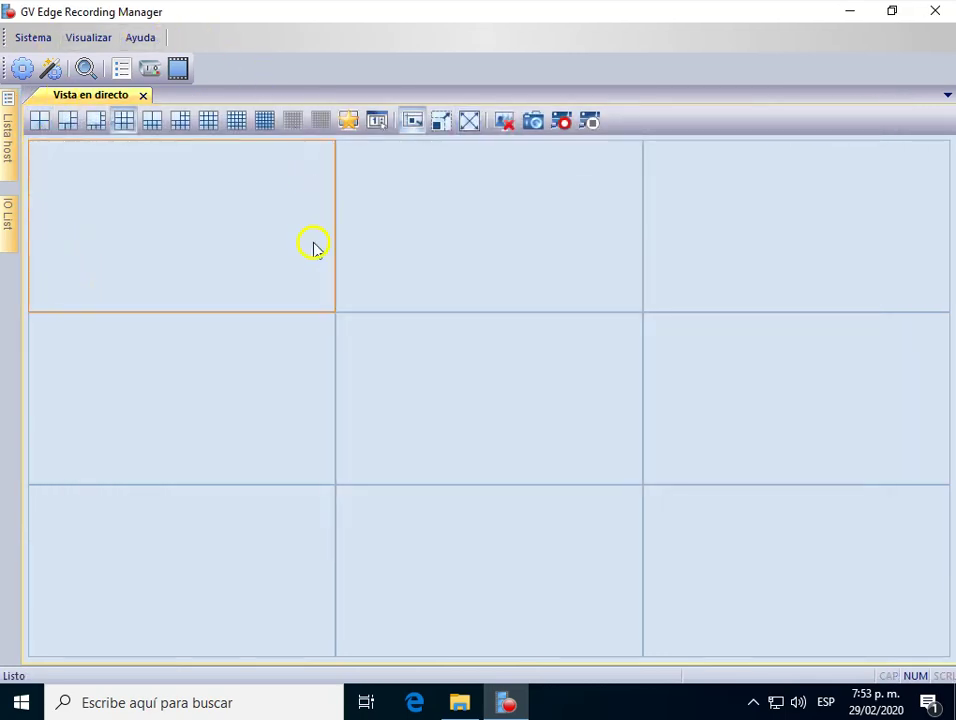
{"action": "left_click", "coordinate": [489, 260]}
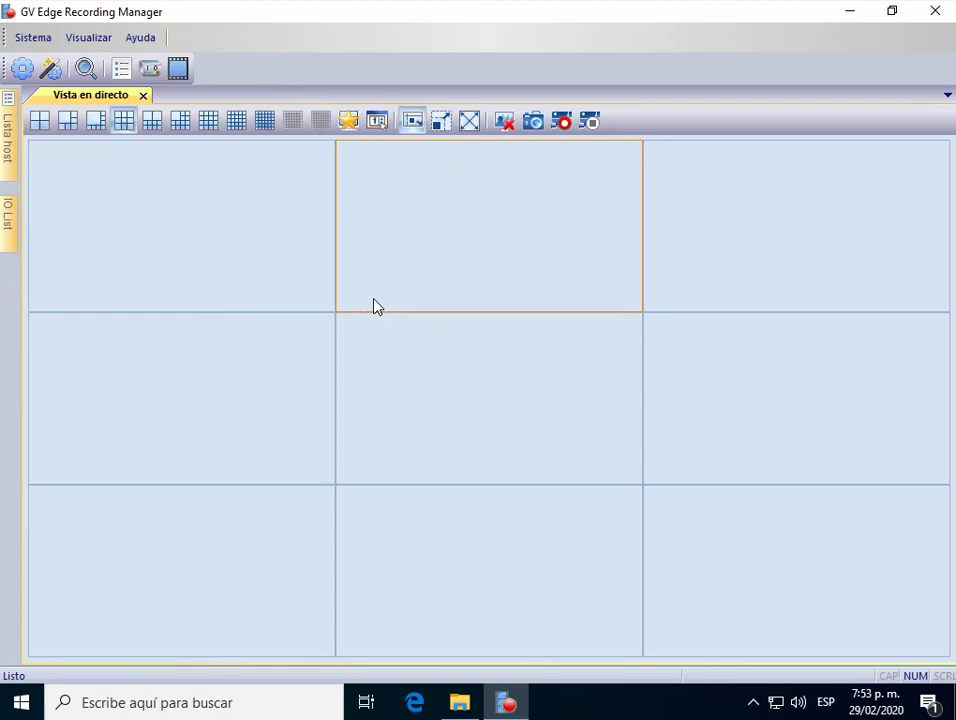
{"action": "left_click", "coordinate": [465, 527]}
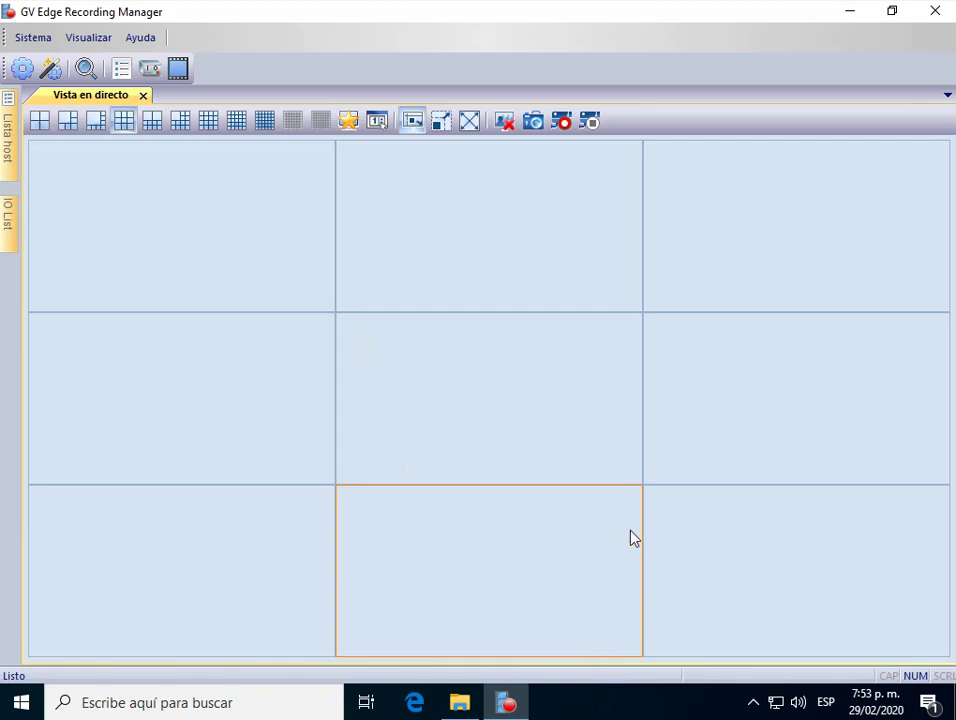
{"action": "left_click", "coordinate": [271, 322]}
{"action": "left_click", "coordinate": [79, 194]}
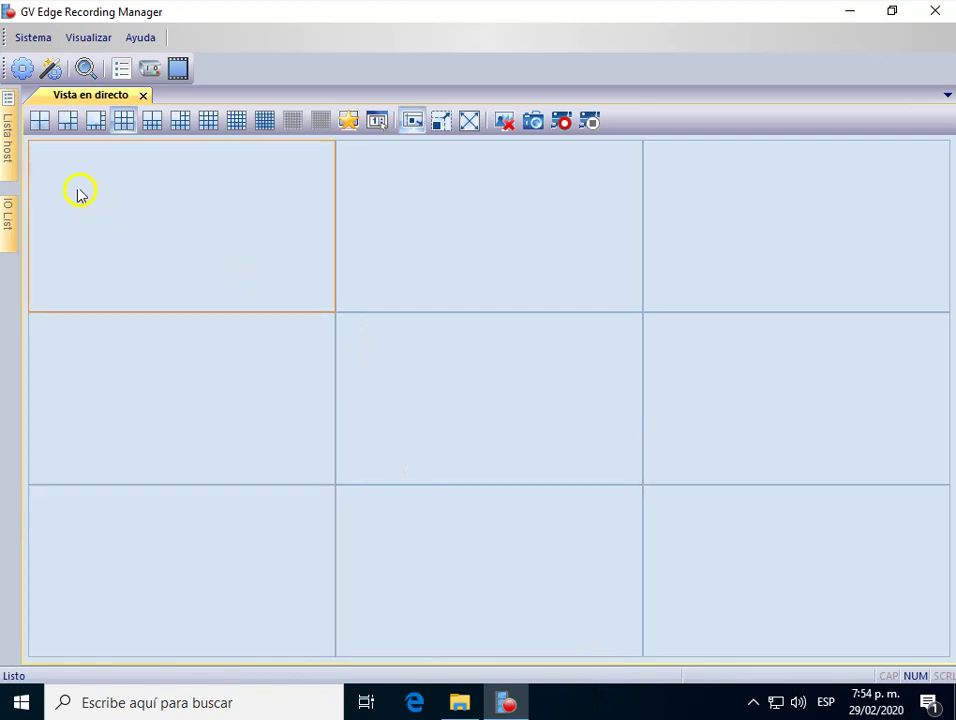
Step: Change the system configuration's display style to Estilo negro and apply it
{"action": "left_click", "coordinate": [40, 38]}
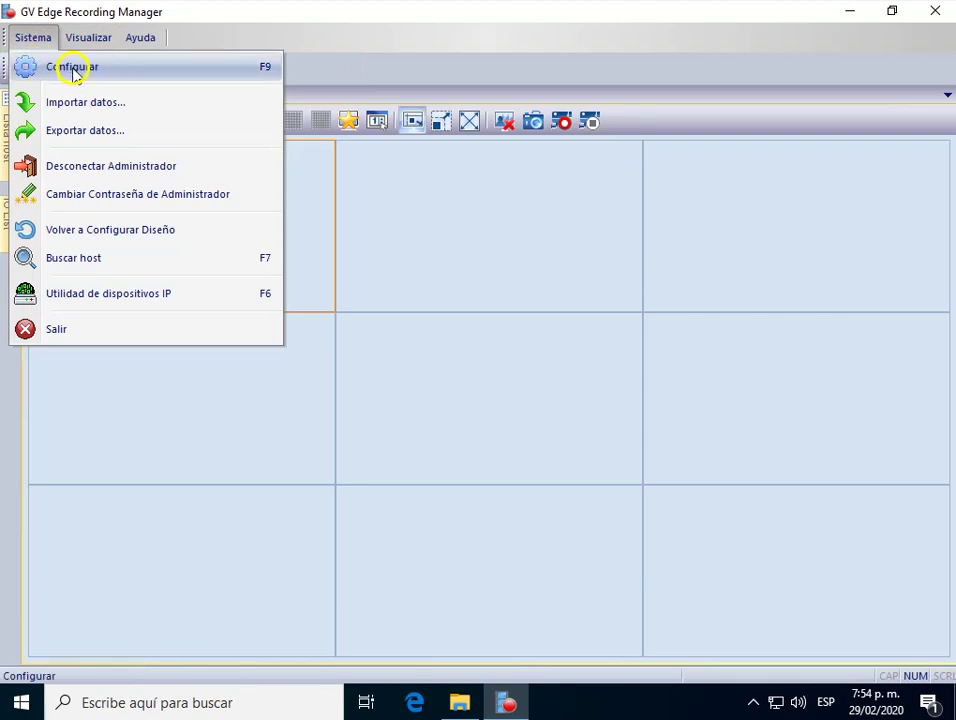
{"action": "left_click", "coordinate": [88, 70]}
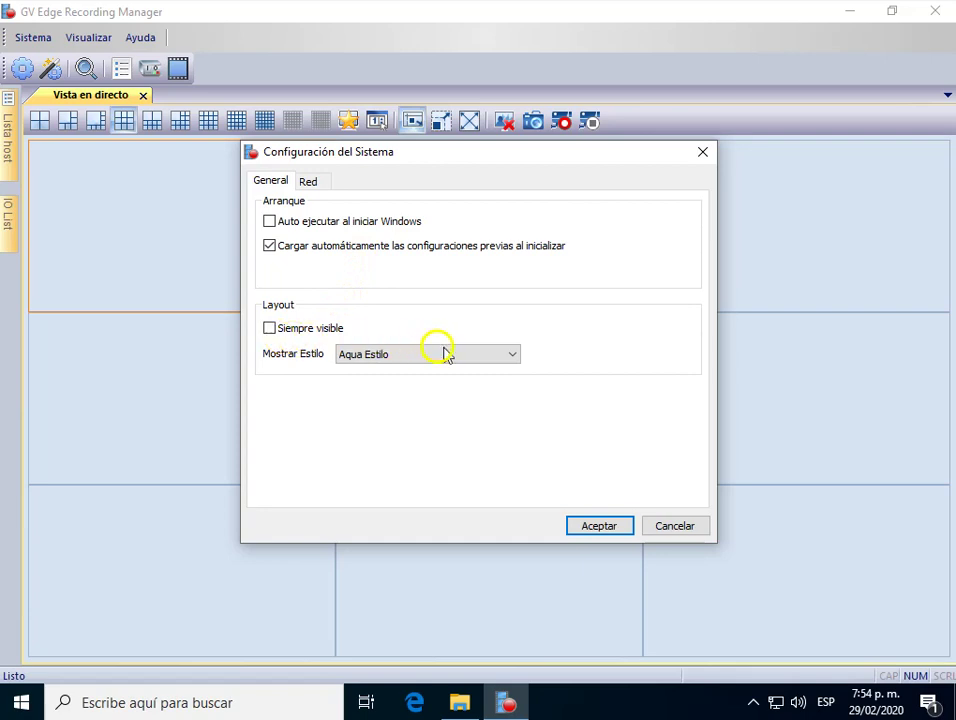
{"action": "left_click", "coordinate": [490, 358]}
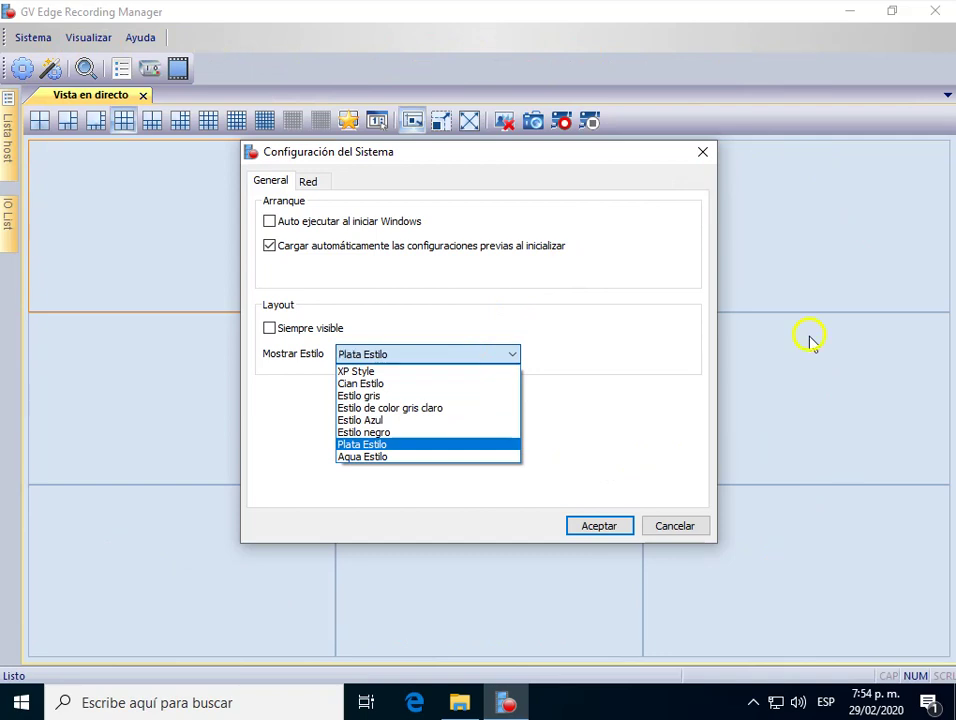
{"action": "left_click", "coordinate": [662, 465]}
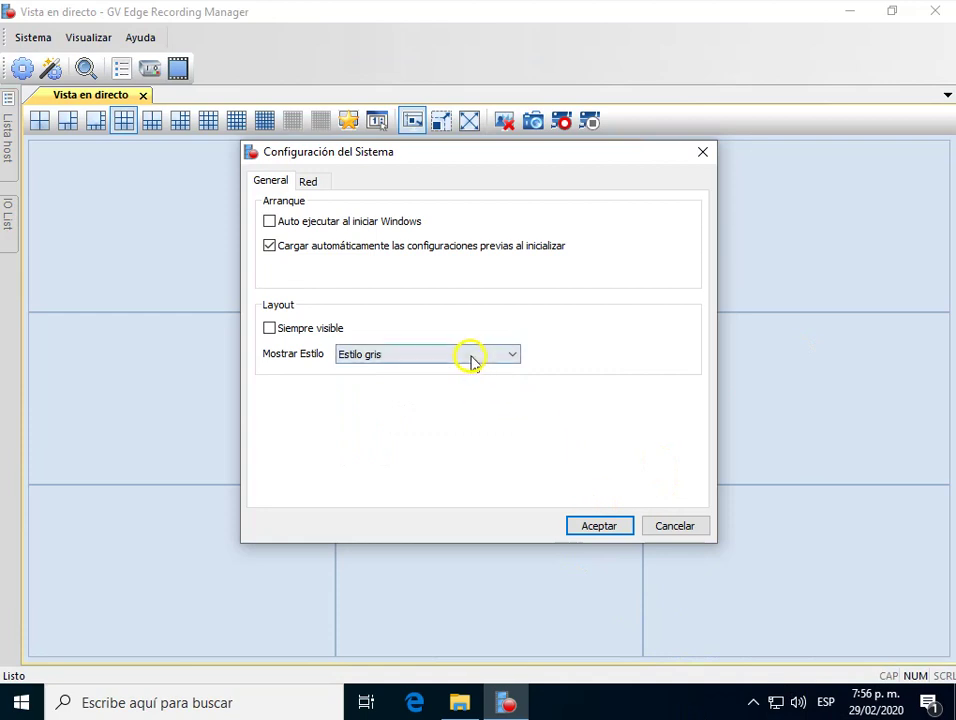
{"action": "left_click", "coordinate": [502, 358]}
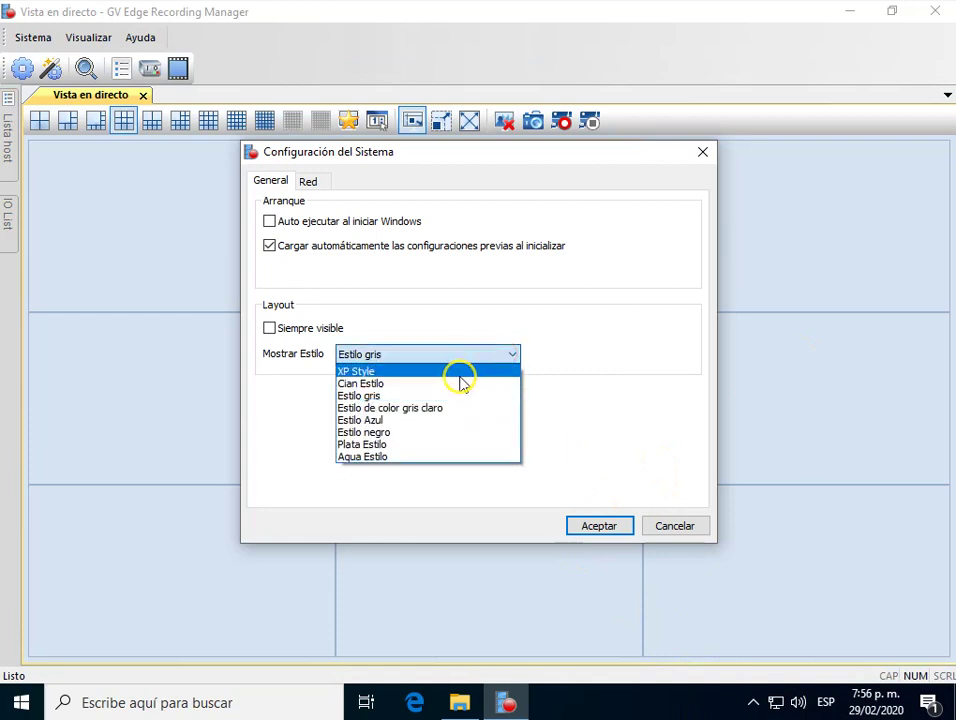
{"action": "left_click", "coordinate": [393, 433]}
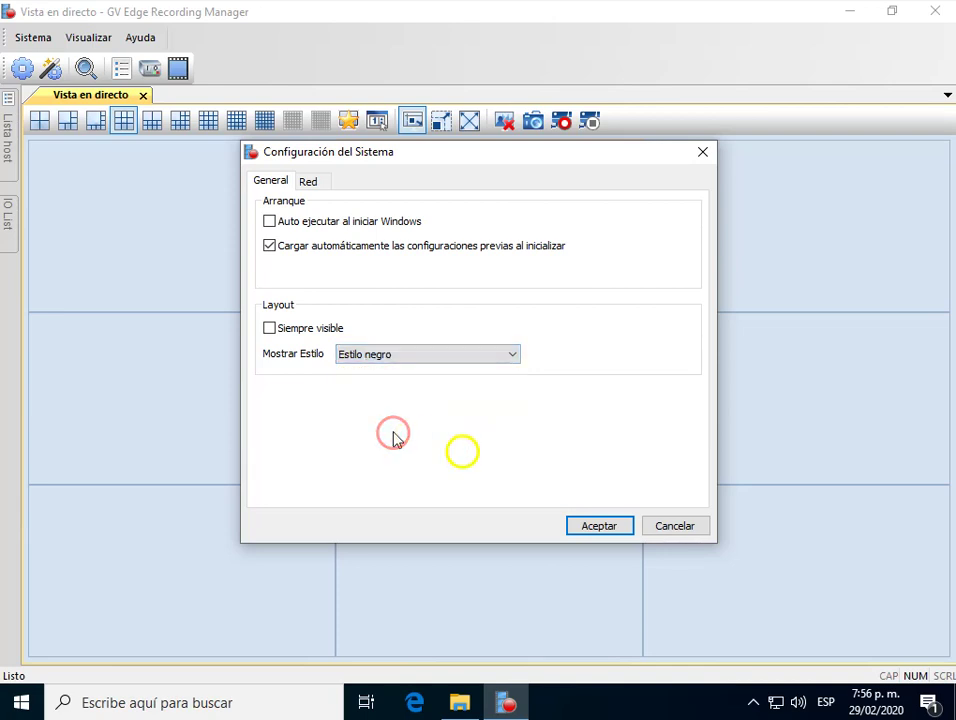
{"action": "left_click", "coordinate": [604, 527]}
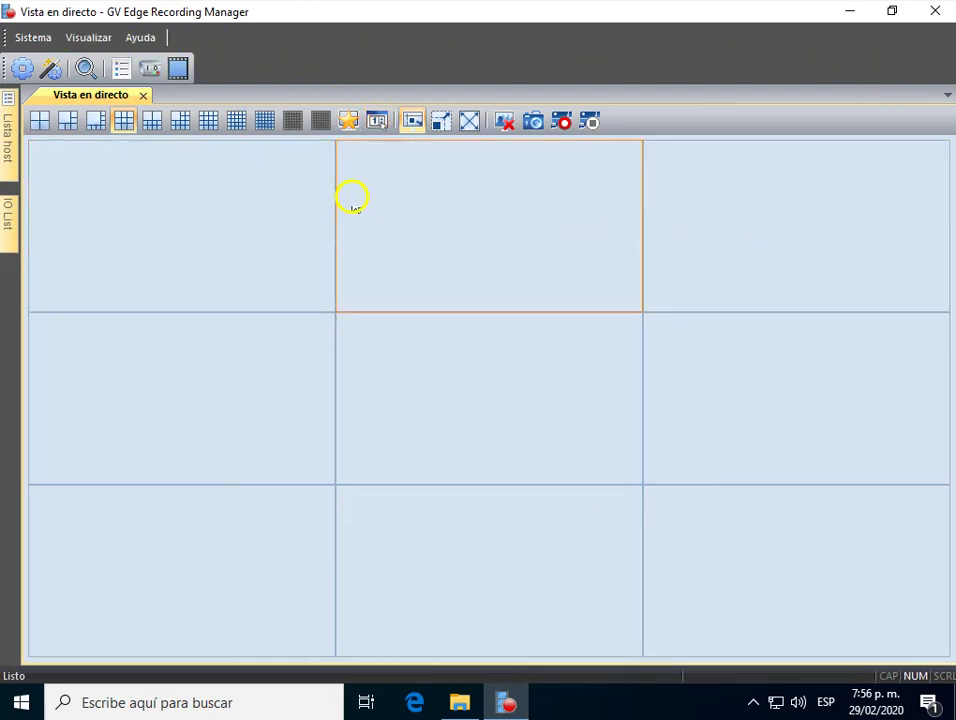
Step: View the file selection dialog for importing backup data and cancel it
{"action": "left_click", "coordinate": [34, 40]}
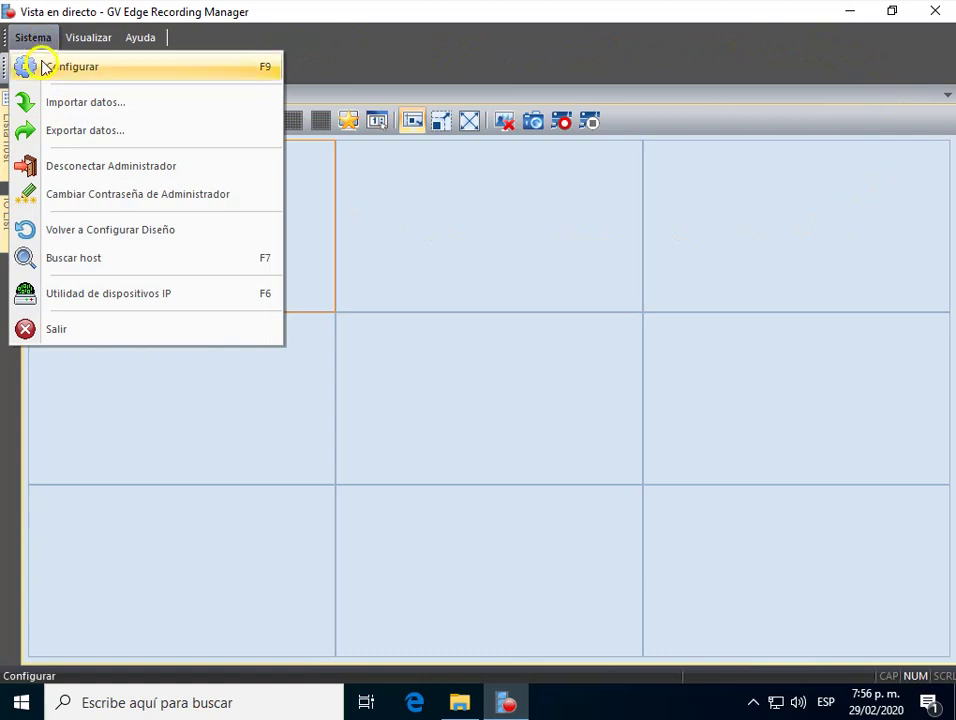
{"action": "left_click", "coordinate": [70, 112]}
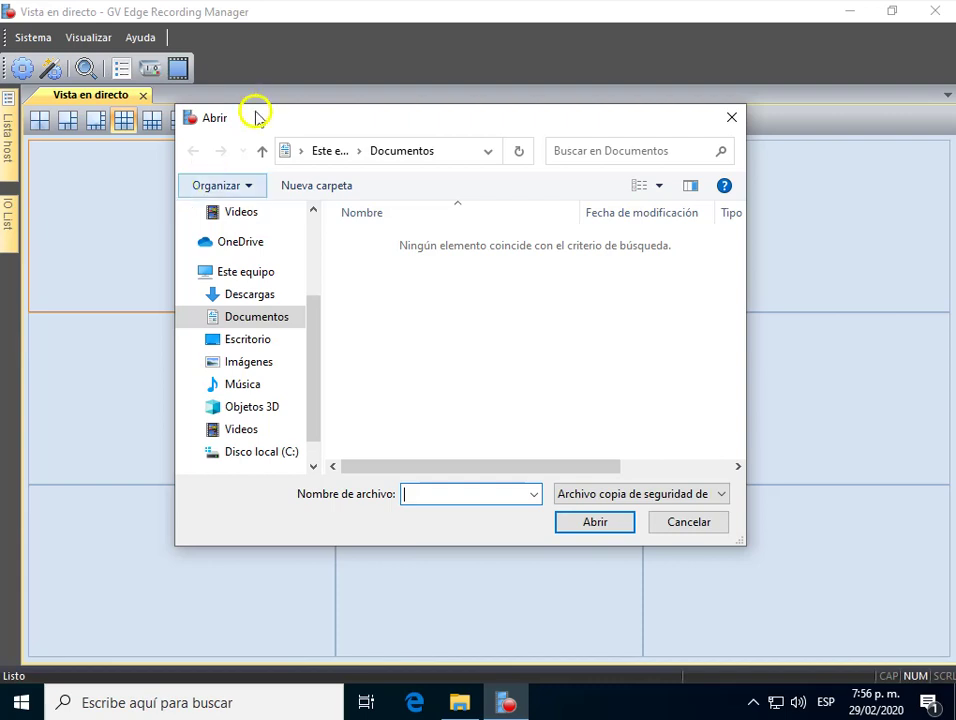
{"action": "left_click", "coordinate": [688, 522]}
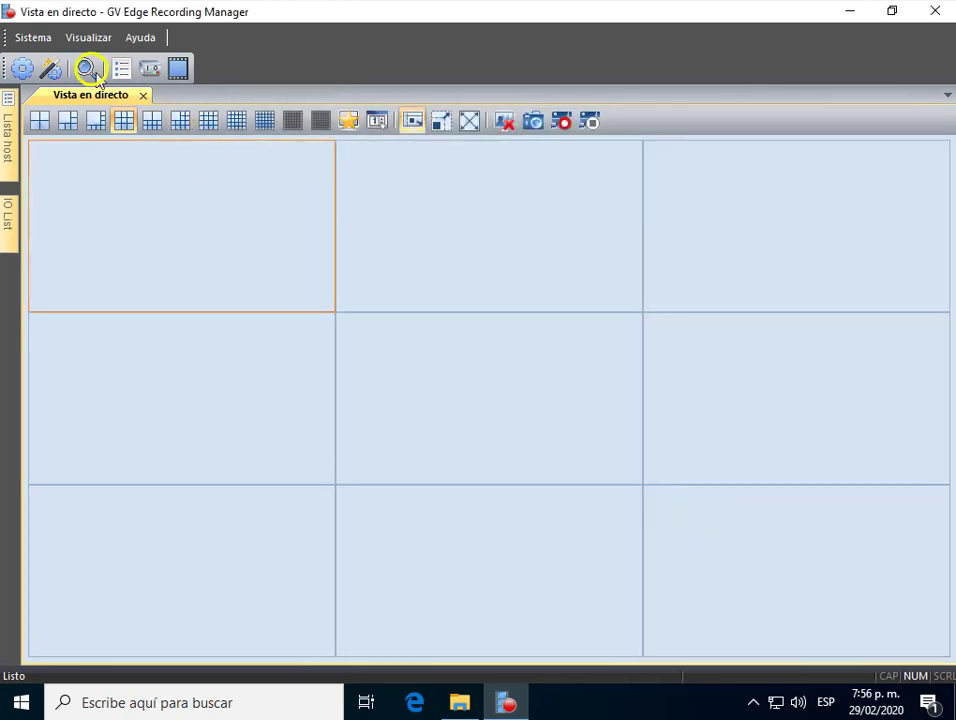
Step: Begin a data export and enter "prueba" as the password hint
{"action": "left_click", "coordinate": [33, 38]}
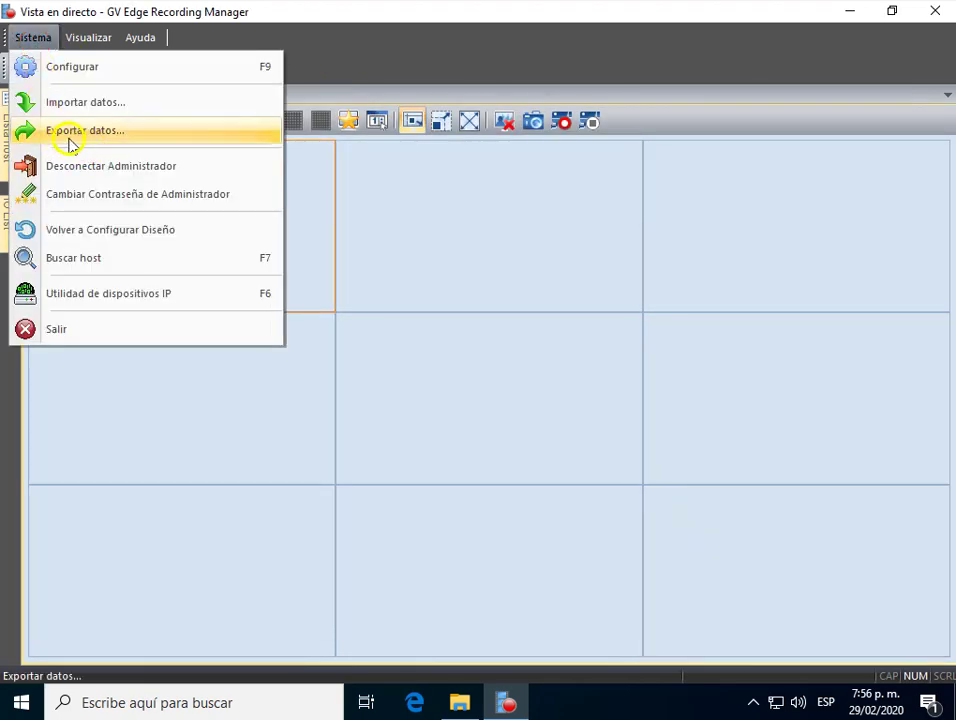
{"action": "left_click", "coordinate": [72, 142]}
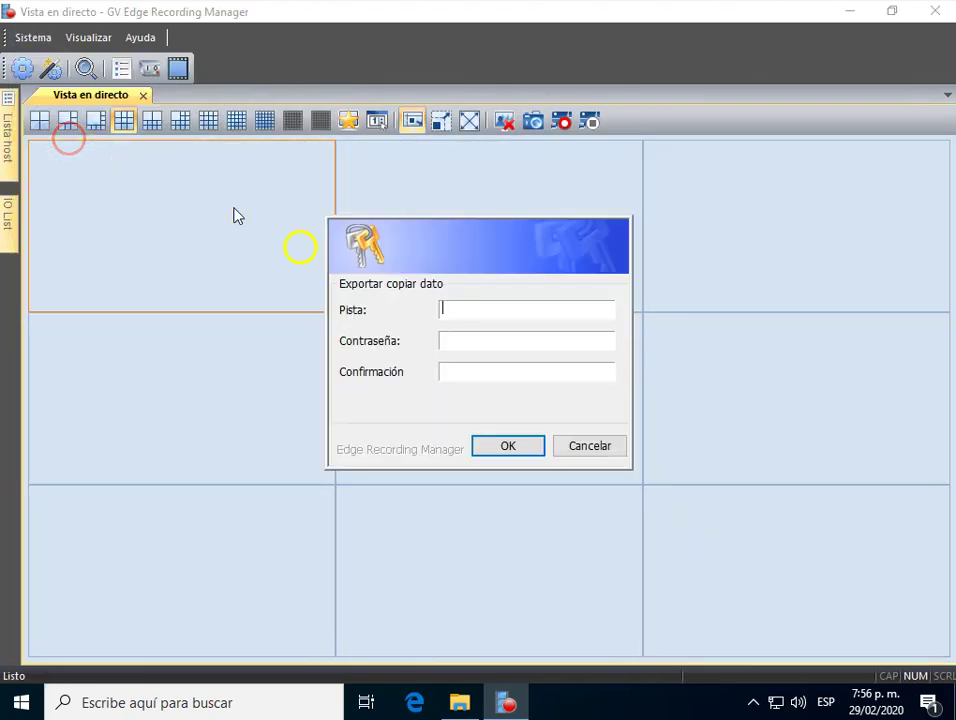
{"action": "left_click", "coordinate": [457, 314]}
{"action": "left_click", "coordinate": [462, 340]}
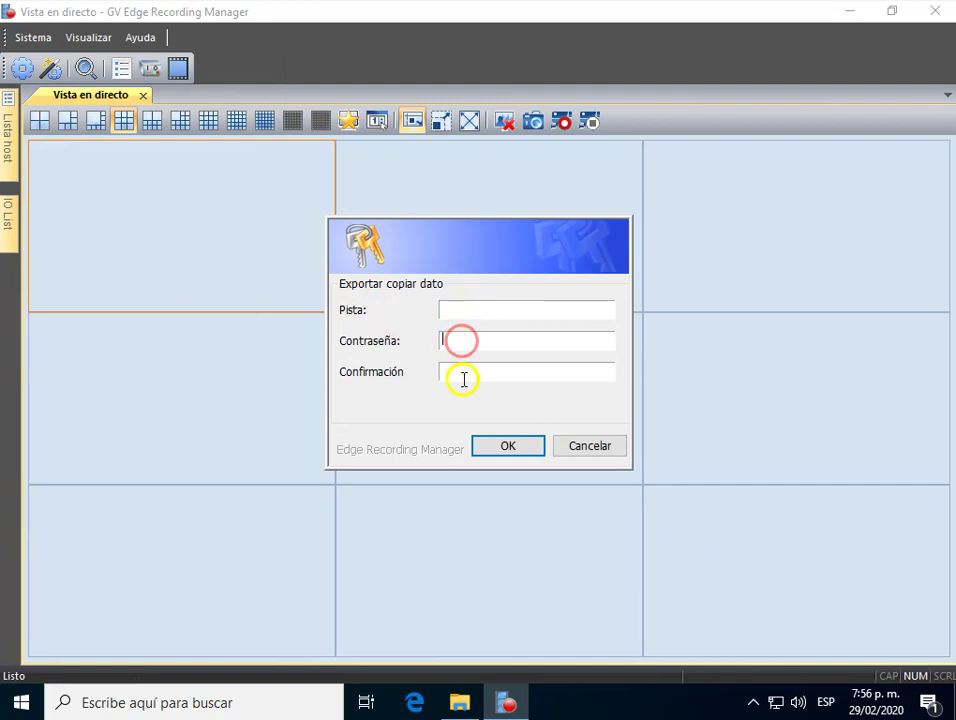
{"action": "left_click", "coordinate": [463, 378]}
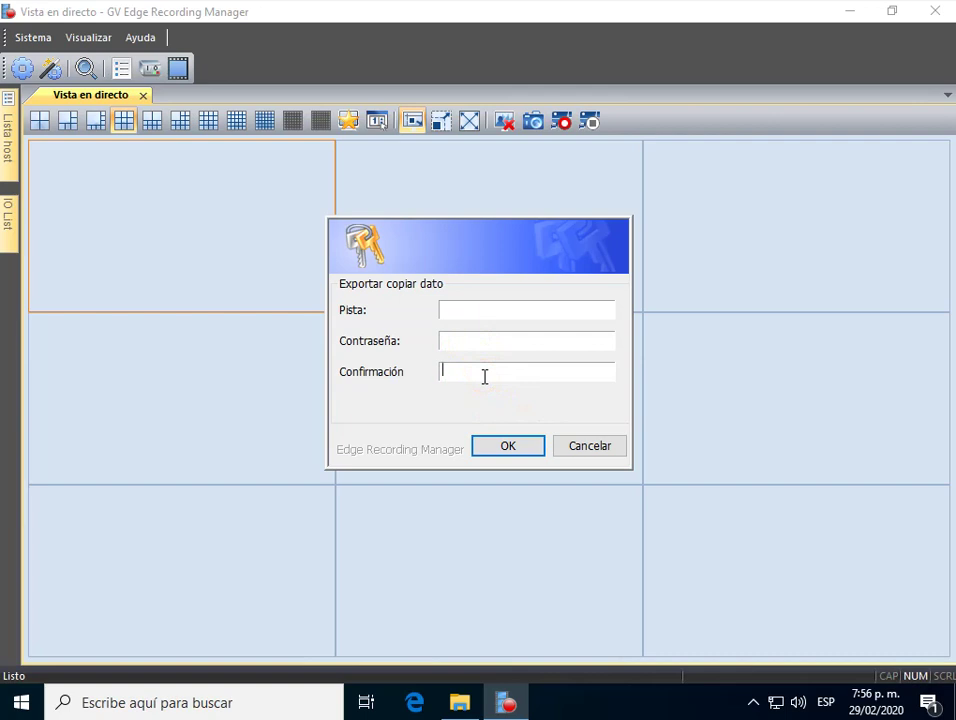
{"action": "left_click", "coordinate": [477, 350]}
{"action": "left_click", "coordinate": [475, 346]}
{"action": "left_click", "coordinate": [465, 298]}
{"action": "type", "text": "prueba"}
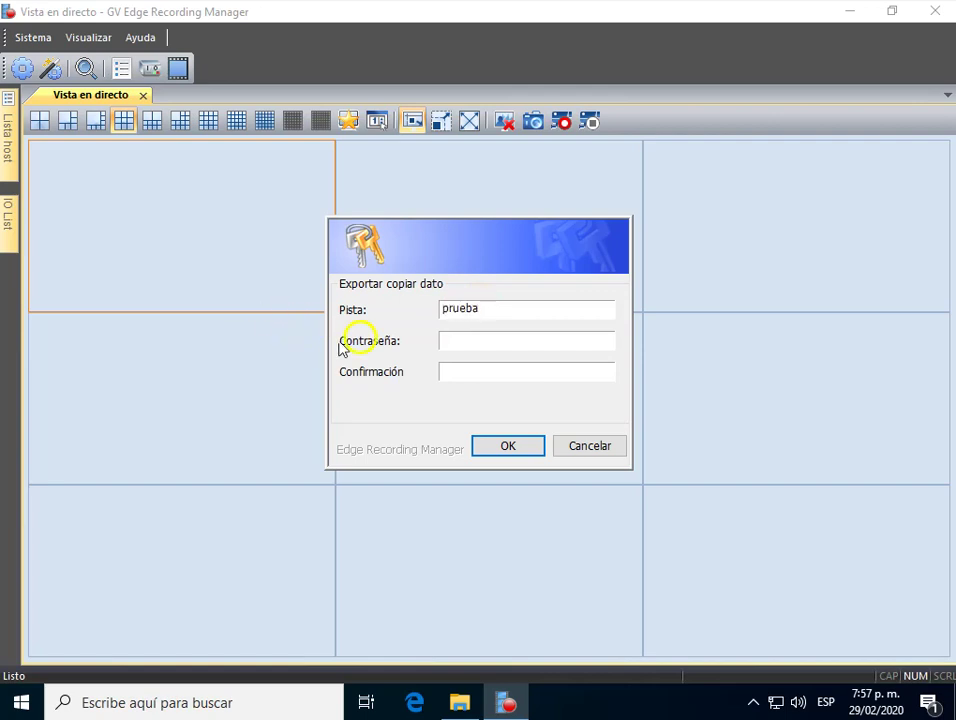
Step: Enter and confirm the export password, proceed to the backup file's save dialog, and cancel the save
{"action": "left_click", "coordinate": [461, 333]}
{"action": "type", "text": "1"}
{"action": "left_click", "coordinate": [476, 370]}
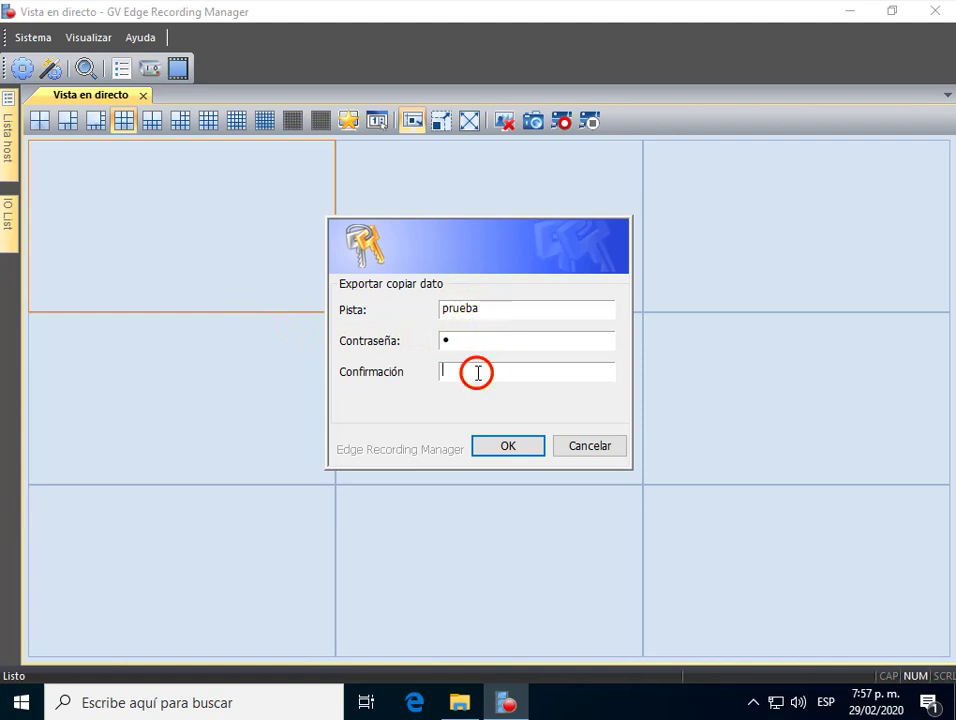
{"action": "type", "text": "1"}
{"action": "left_click", "coordinate": [514, 450]}
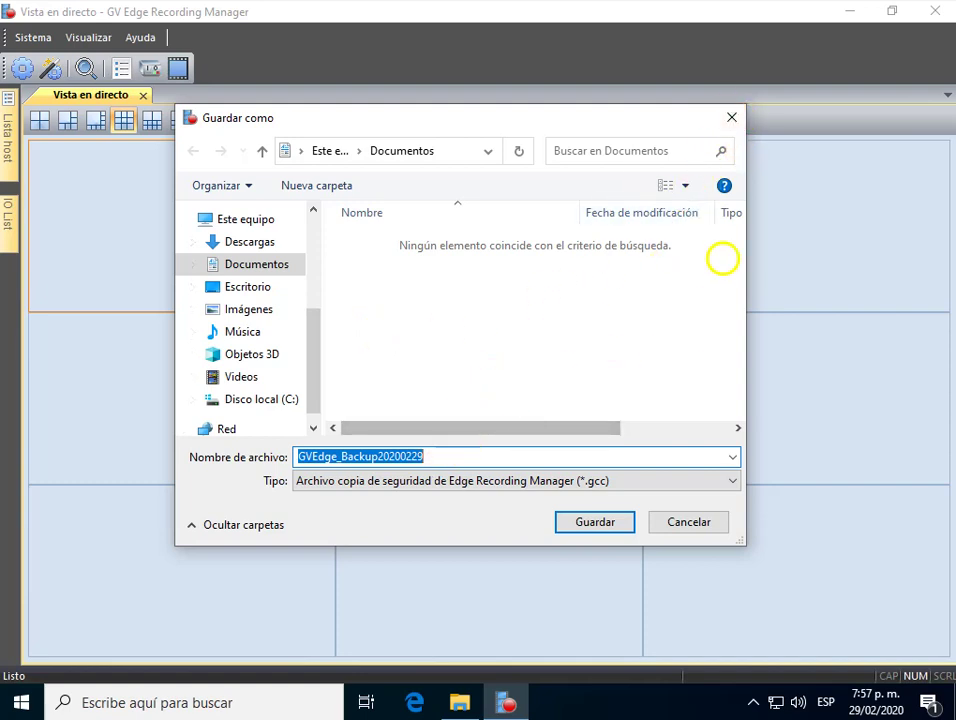
{"action": "left_click", "coordinate": [731, 121]}
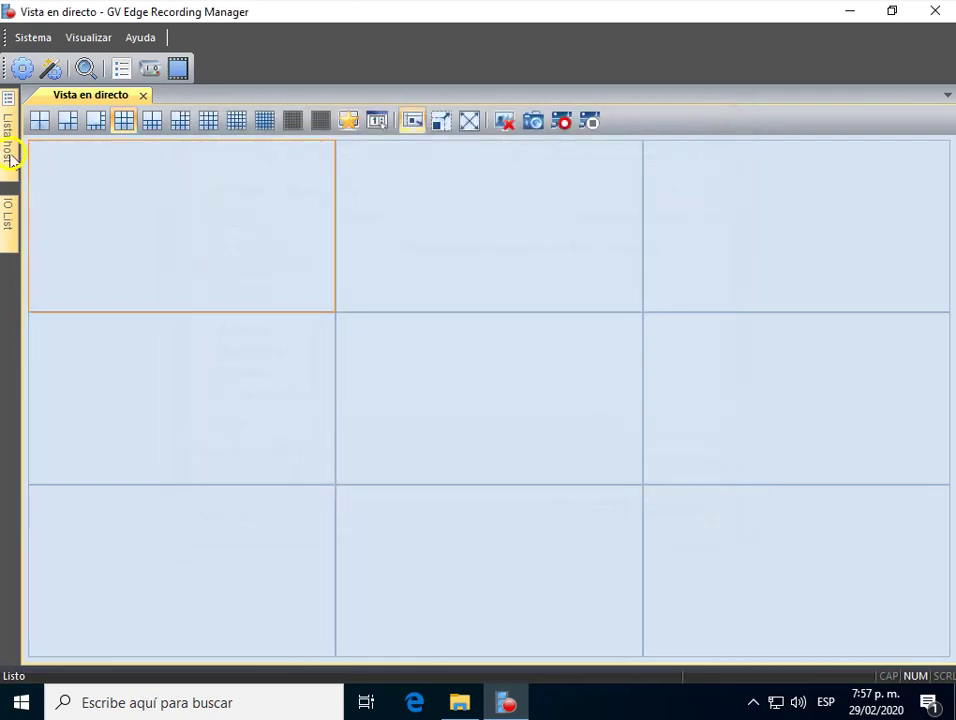
Step: Disconnect the administrator after viewing the host list, and log back in as administrator with the password field left empty
{"action": "left_click", "coordinate": [10, 152]}
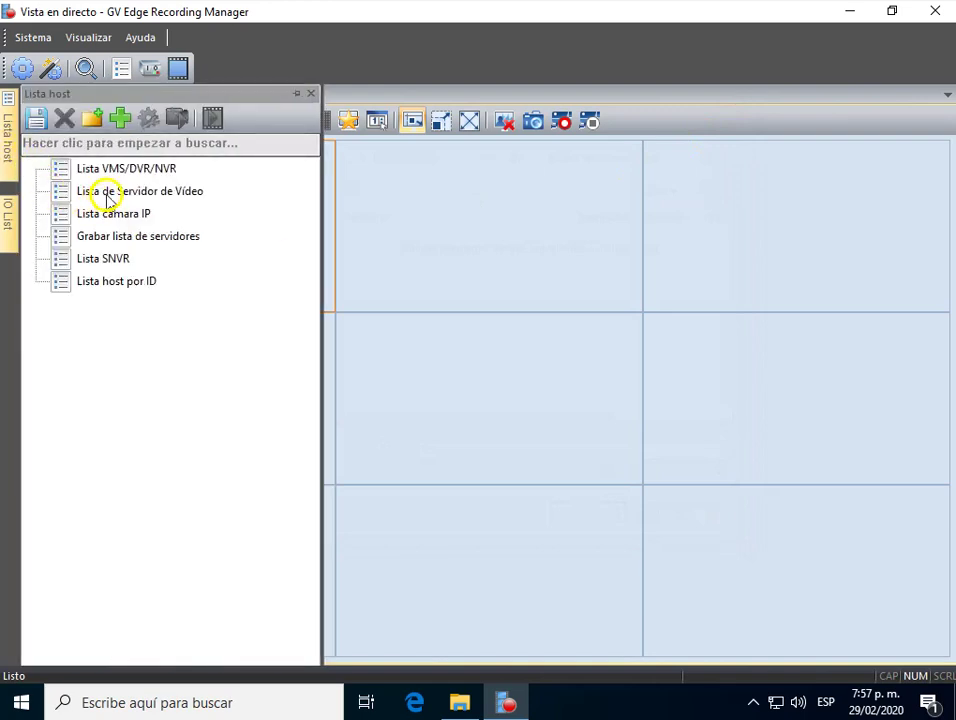
{"action": "left_click", "coordinate": [28, 37]}
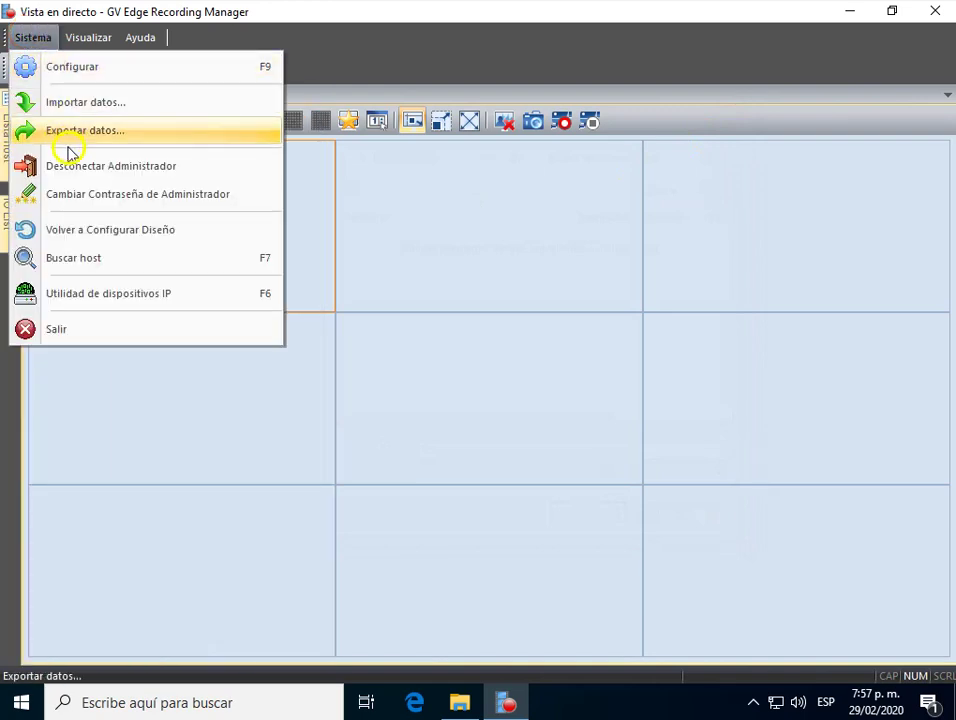
{"action": "left_click", "coordinate": [145, 166]}
{"action": "left_click", "coordinate": [20, 39]}
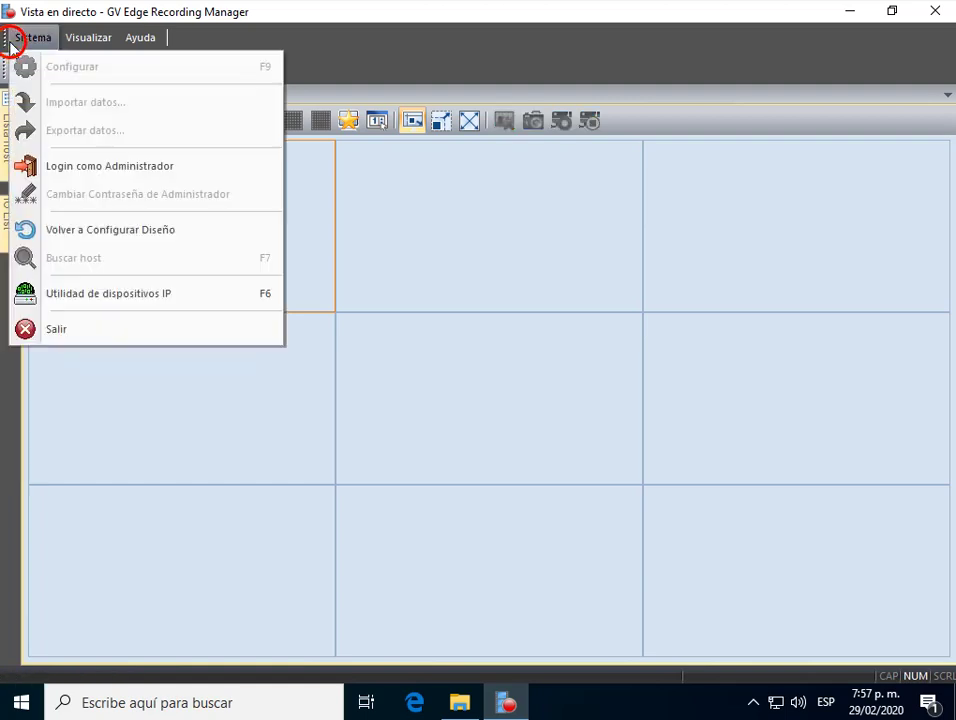
{"action": "left_click", "coordinate": [55, 165]}
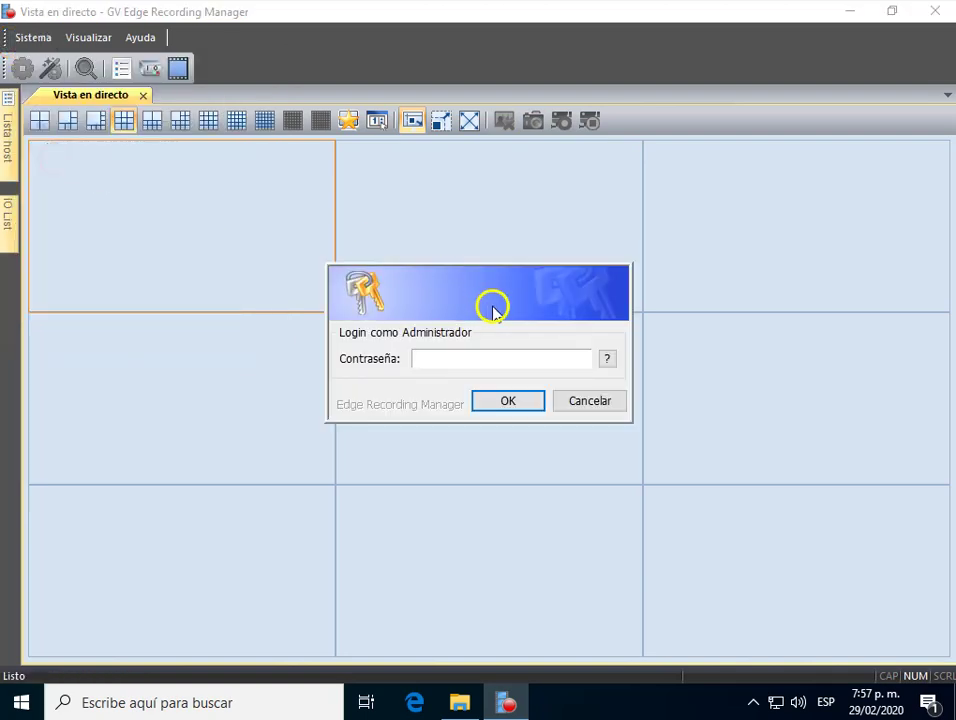
{"action": "left_click", "coordinate": [493, 412]}
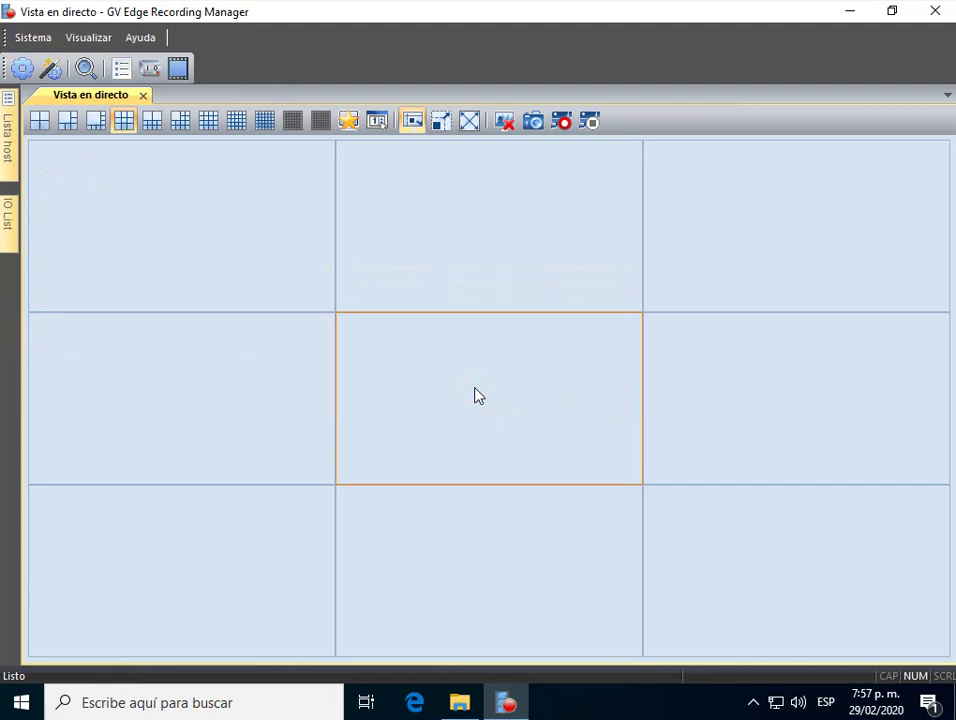
Step: Examine the system commands for resetting the layout, searching for hosts, opening the IP device utility and exiting
{"action": "left_click", "coordinate": [476, 393]}
{"action": "left_click", "coordinate": [269, 239]}
{"action": "left_click", "coordinate": [28, 39]}
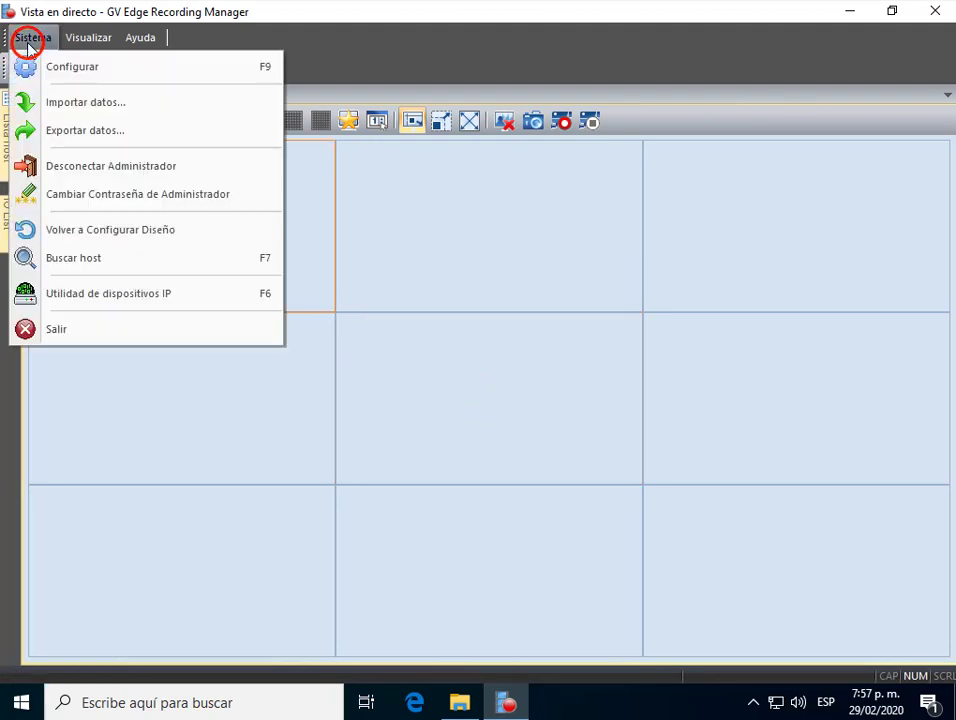
{"action": "left_click", "coordinate": [87, 222]}
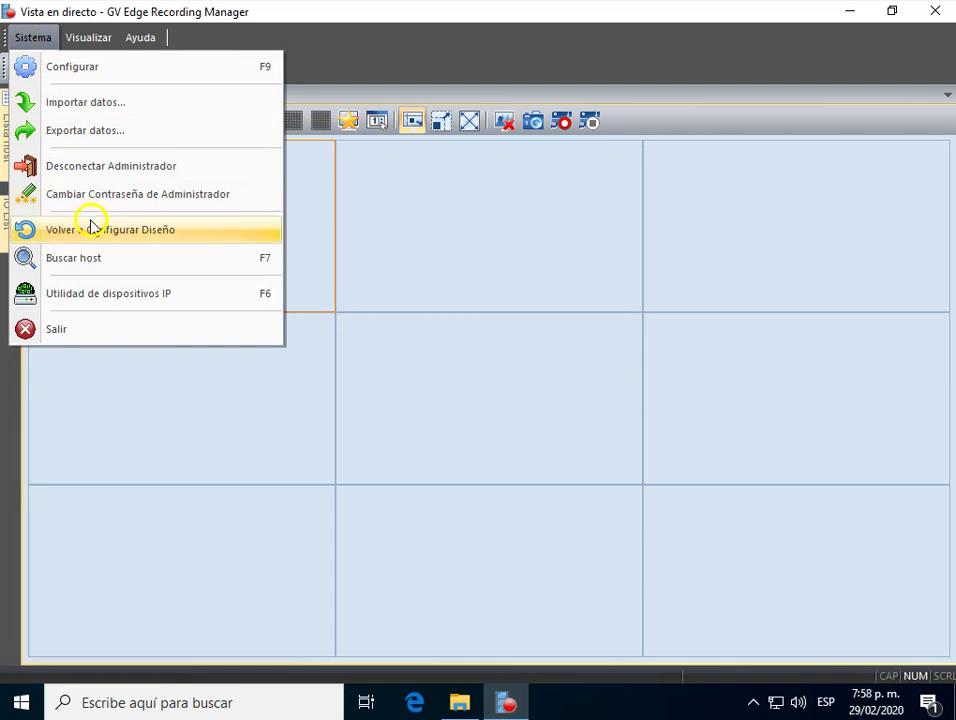
{"action": "left_click", "coordinate": [366, 209]}
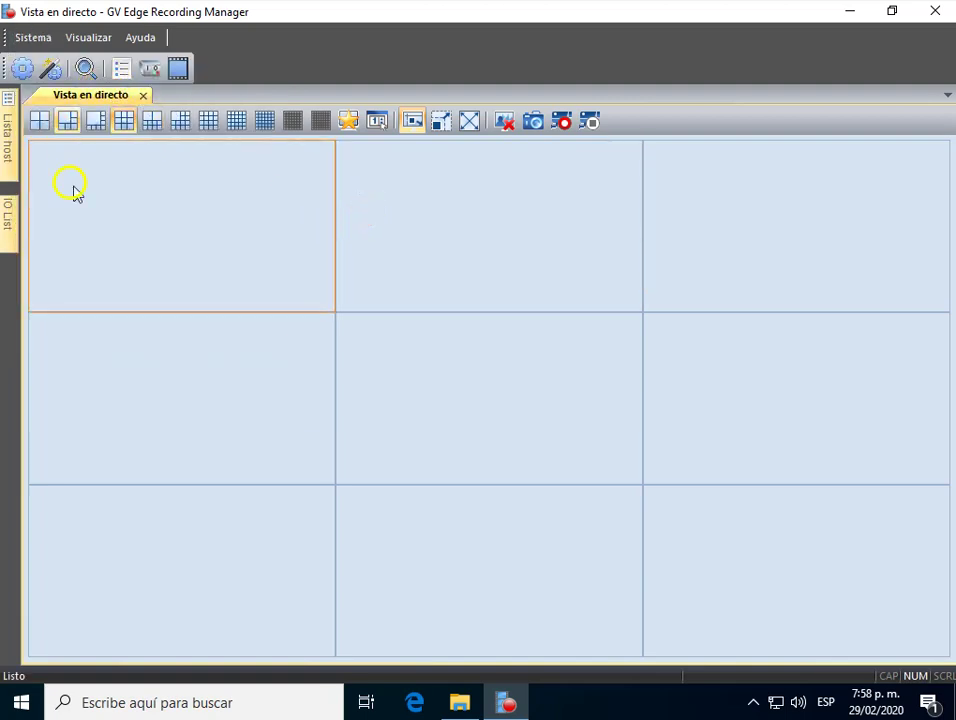
{"action": "left_click", "coordinate": [340, 150]}
{"action": "left_click", "coordinate": [275, 172]}
{"action": "left_click", "coordinate": [30, 40]}
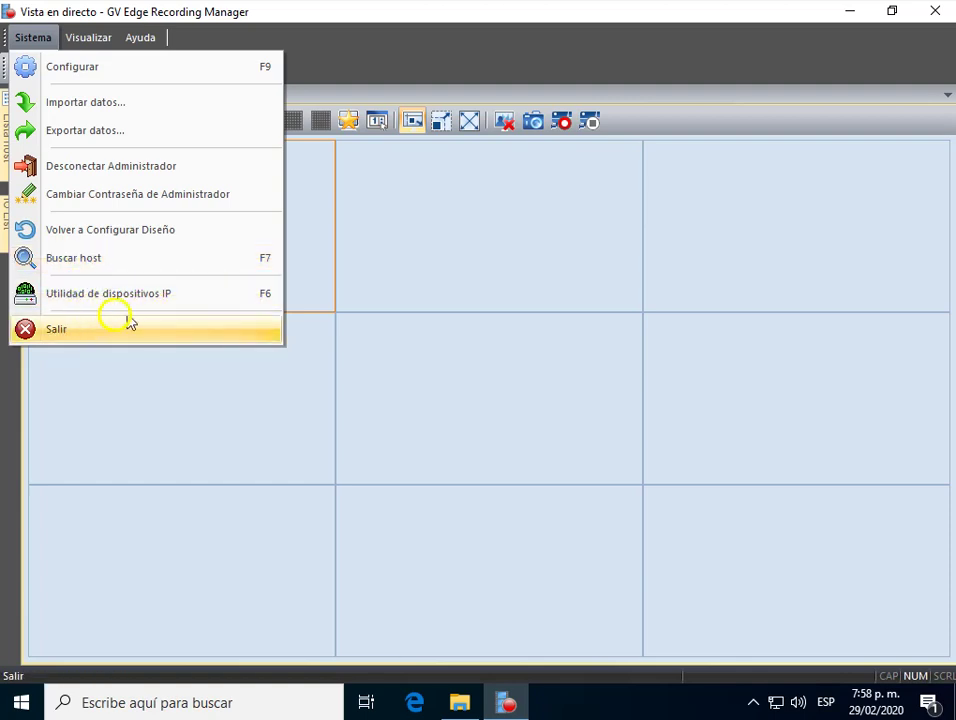
{"action": "left_click", "coordinate": [320, 65]}
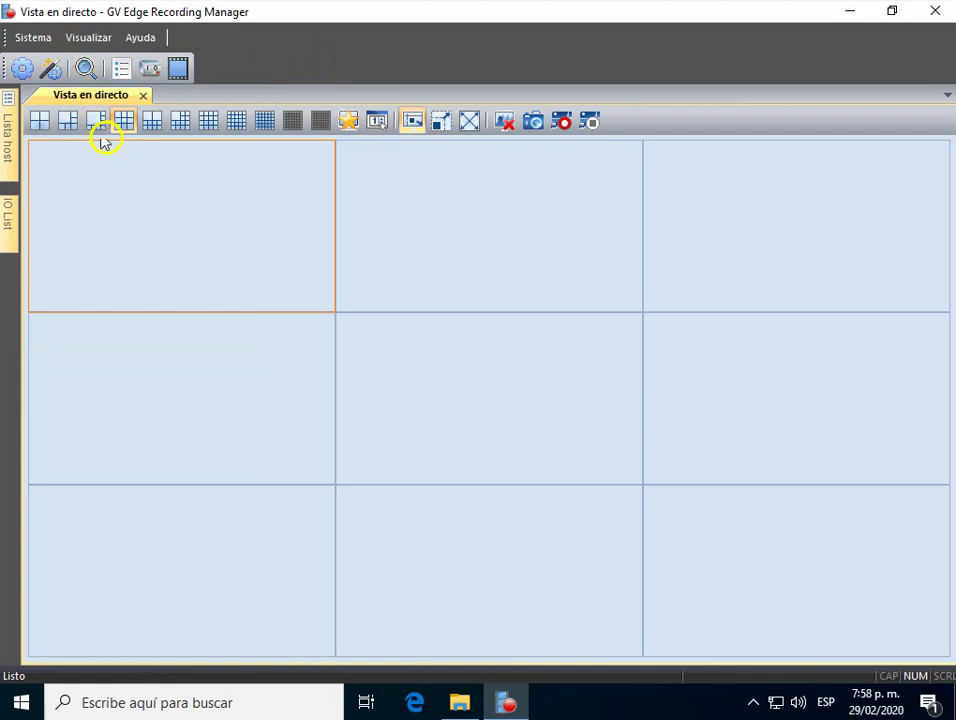
Step: Hide the main toolbar and the status bar
{"action": "left_click", "coordinate": [89, 40]}
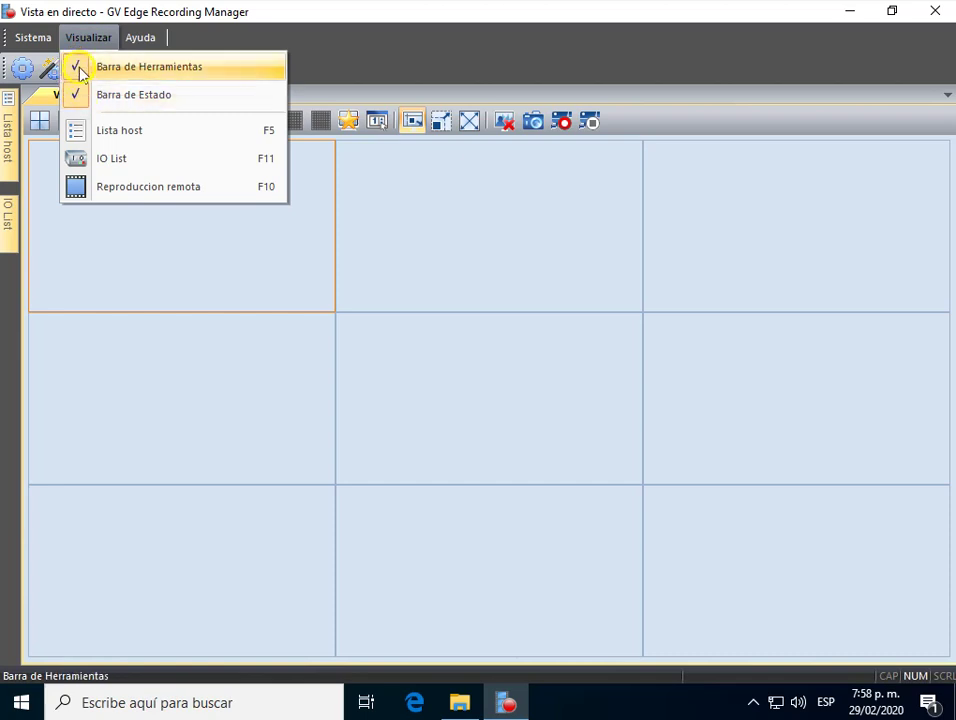
{"action": "left_click", "coordinate": [81, 68]}
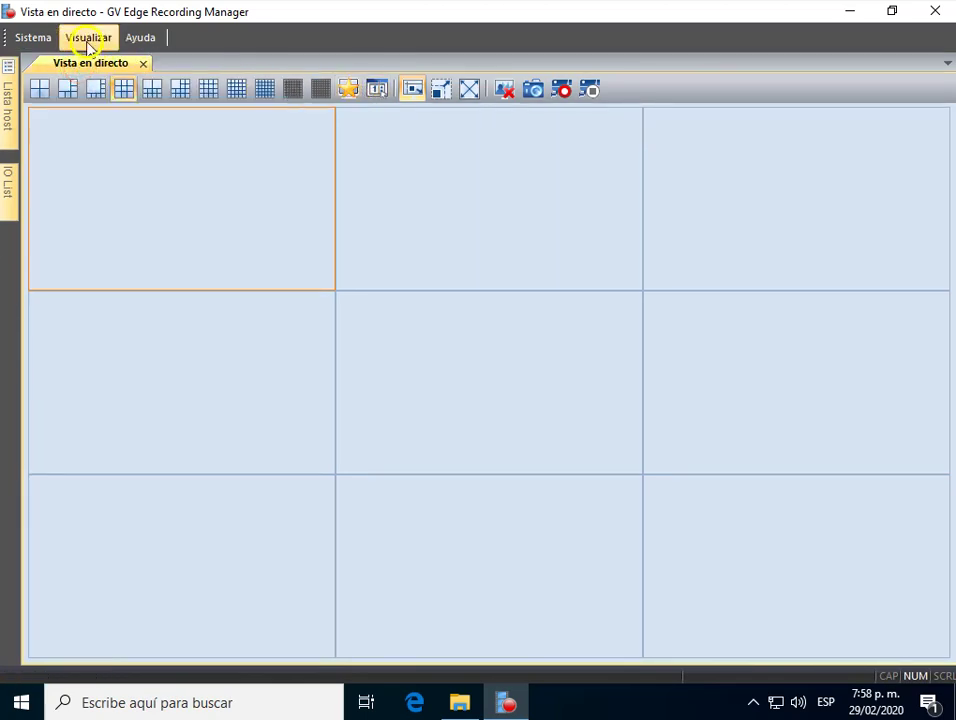
{"action": "left_click", "coordinate": [89, 40]}
{"action": "left_click", "coordinate": [95, 92]}
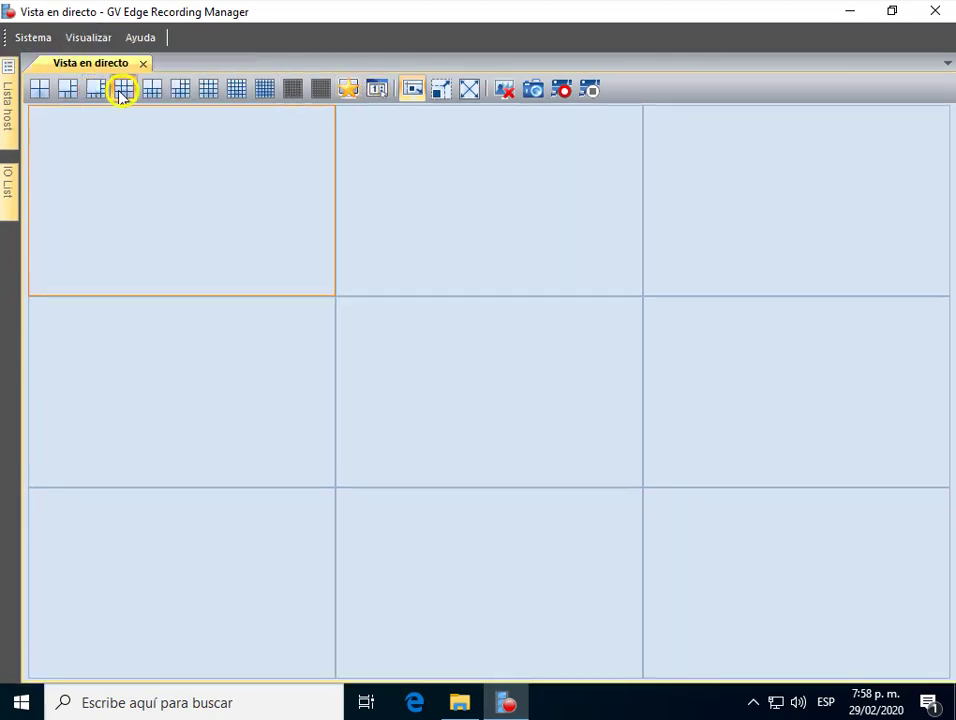
Step: Show the main toolbar and the status bar again
{"action": "left_click", "coordinate": [89, 38]}
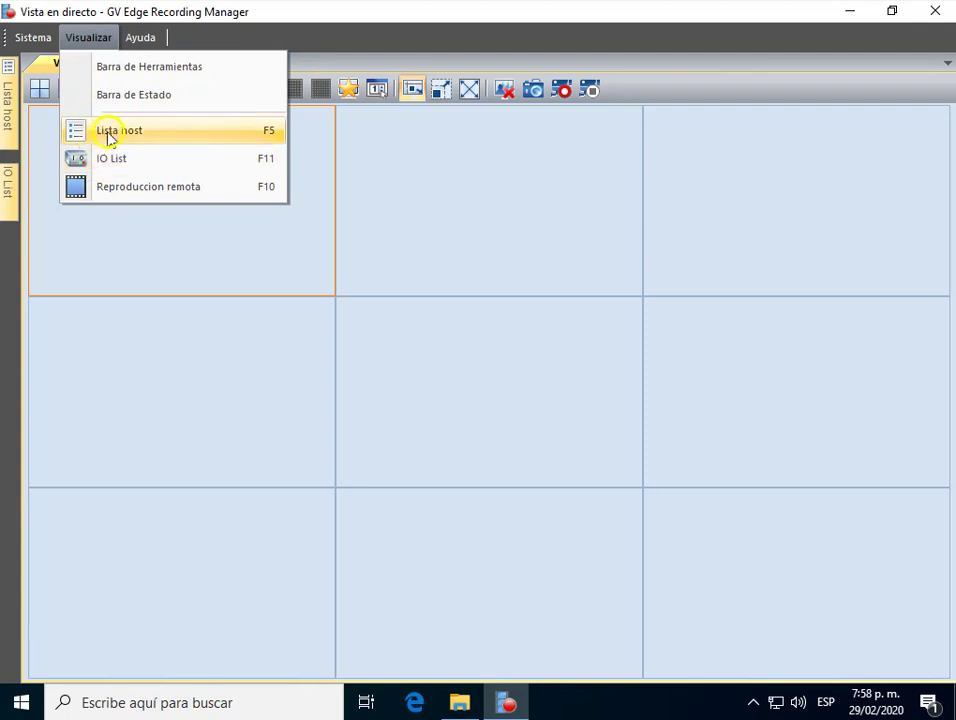
{"action": "left_click", "coordinate": [100, 68]}
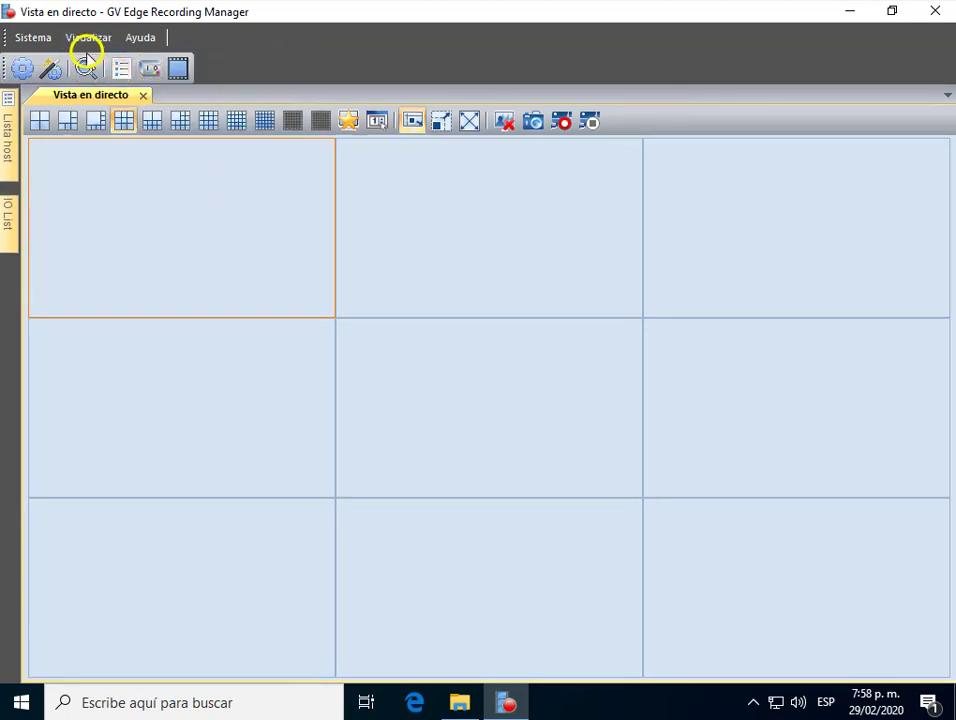
{"action": "left_click", "coordinate": [89, 40]}
{"action": "left_click", "coordinate": [113, 96]}
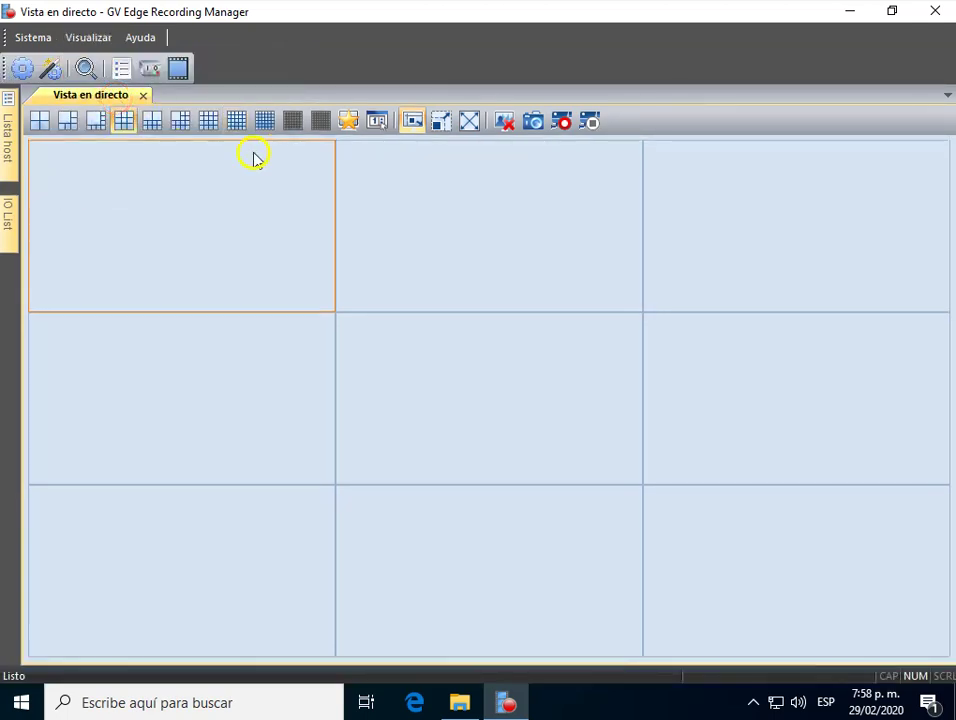
Step: Open the host list from the live view
{"action": "left_click", "coordinate": [89, 45]}
{"action": "left_click", "coordinate": [103, 136]}
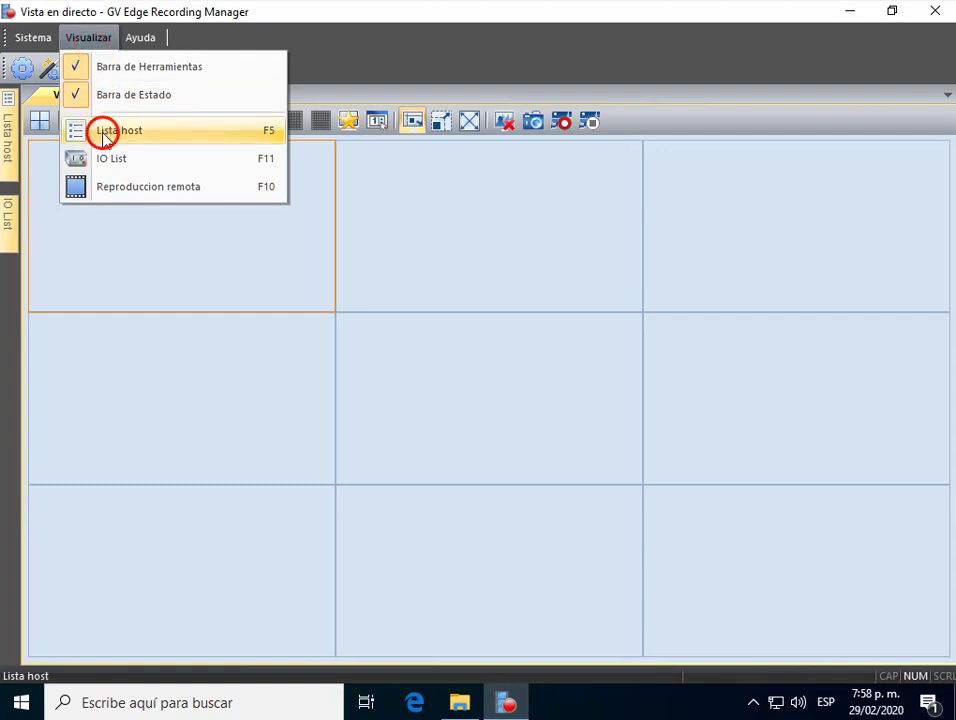